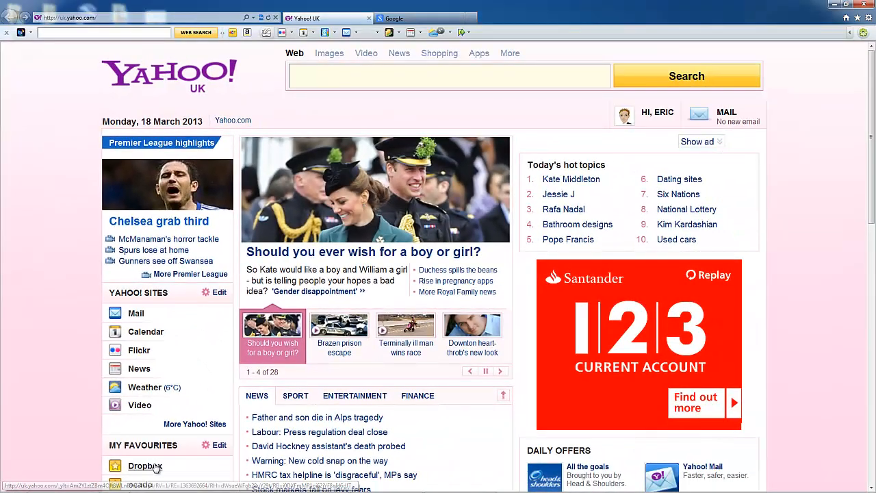
# Switch to Dropbox from the Yahoo favourites and create a new folder named My Titanic
pyautogui.click(144, 465)
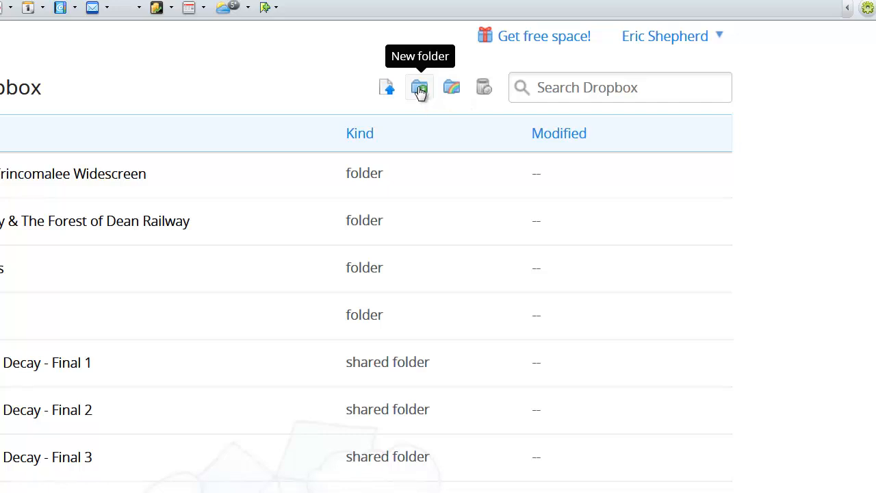
pyautogui.click(419, 89)
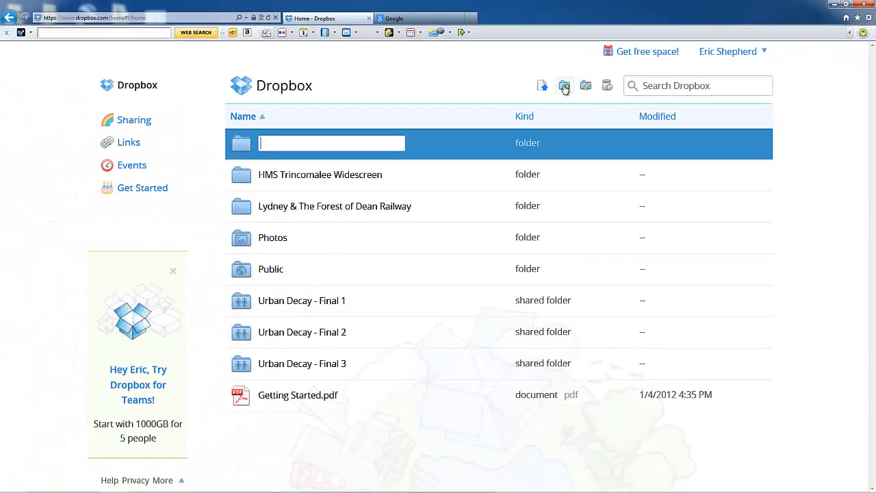
pyautogui.click(381, 171)
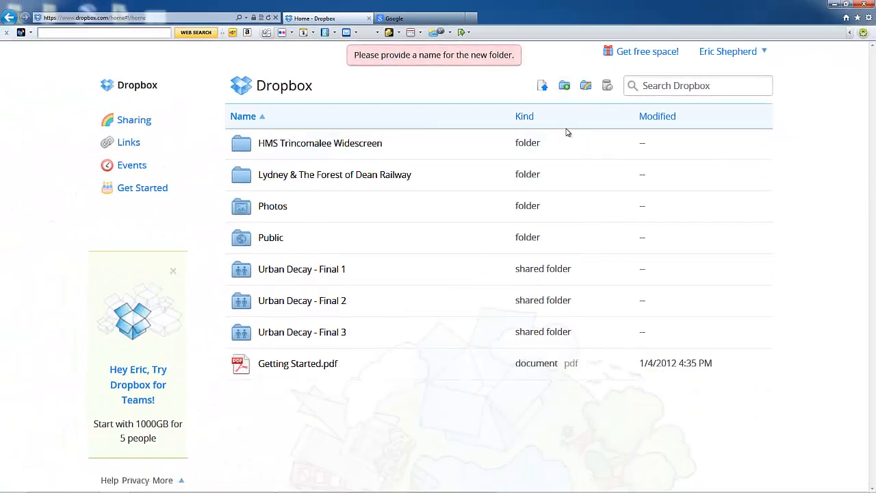
pyautogui.click(564, 87)
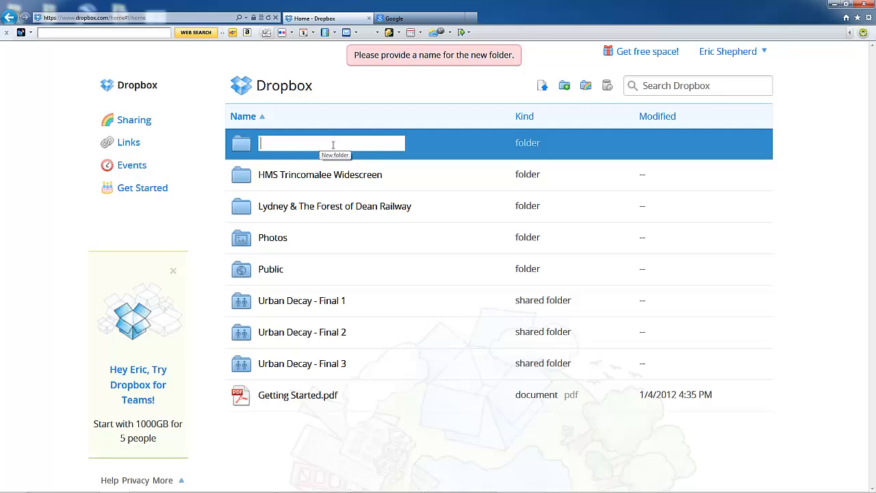
pyautogui.write('My Ta')
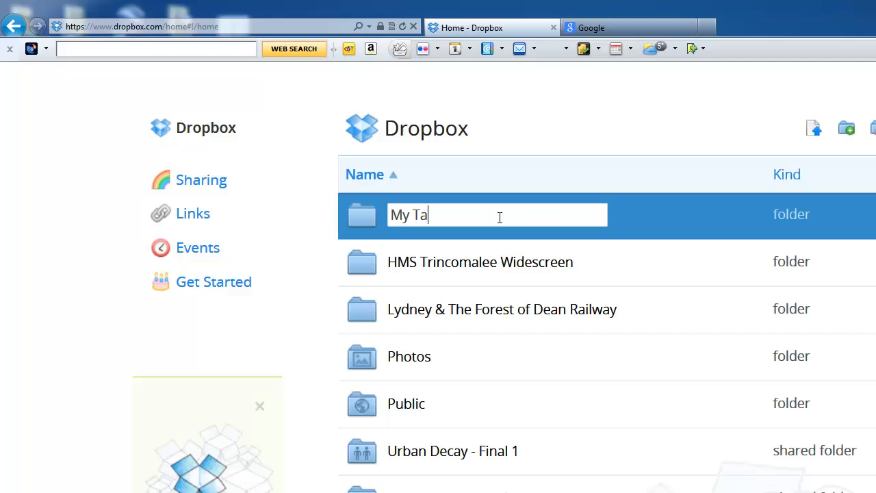
pyautogui.press('BackSpace')
pyautogui.write('itanic')
pyautogui.click(616, 146)
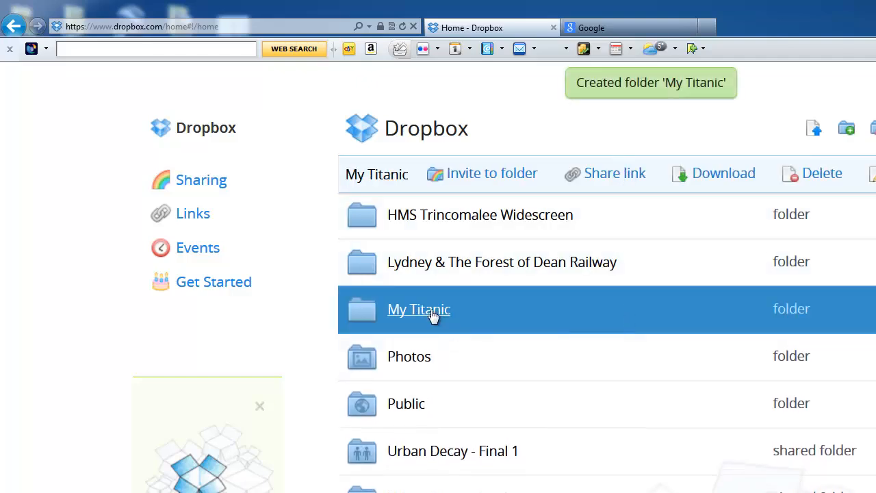
# Open the My Titanic folder, start the web uploader's file selection and enlarge the file selection window
pyautogui.click(432, 311)
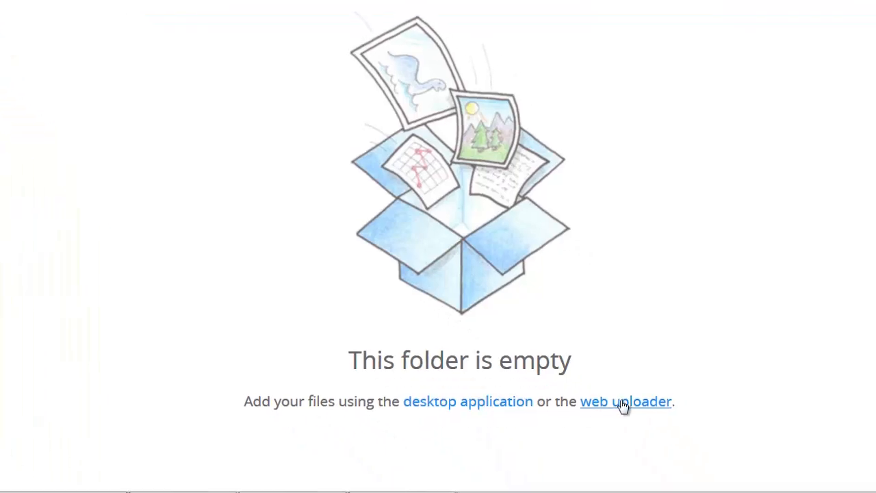
pyautogui.click(623, 404)
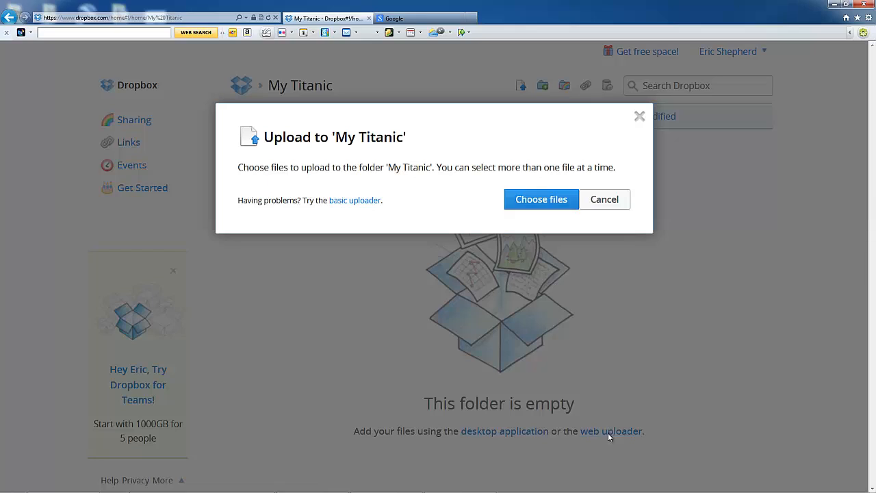
pyautogui.click(540, 200)
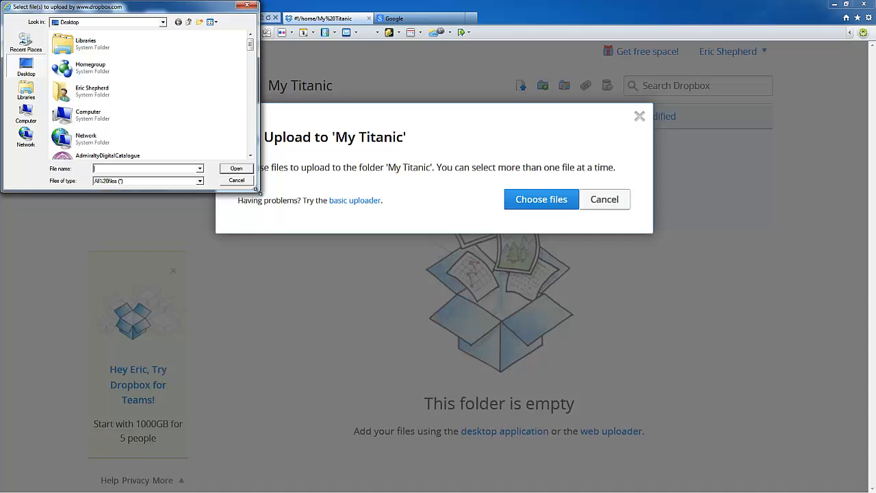
pyautogui.moveTo(259, 192); pyautogui.dragTo(627, 471)
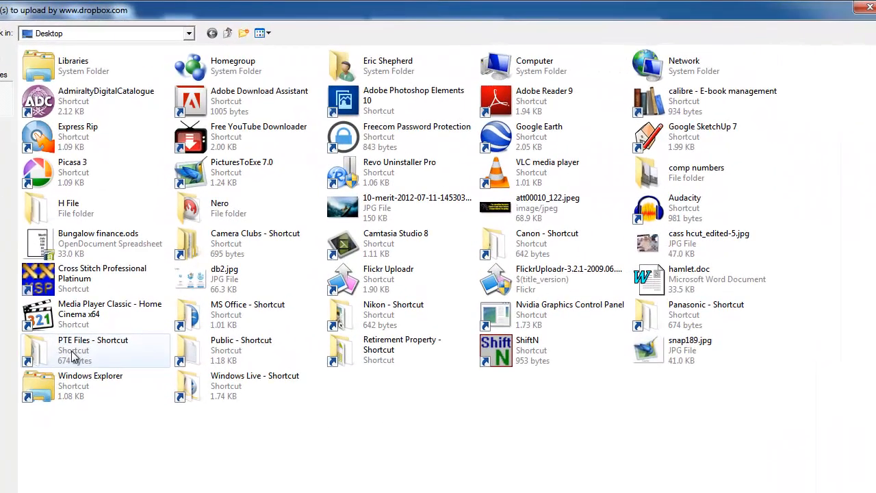
# Browse from the desktop's PTE Files shortcut through PTE and Exe Files 2011 to the Exe files 2012 folder
pyautogui.doubleClick(73, 353)
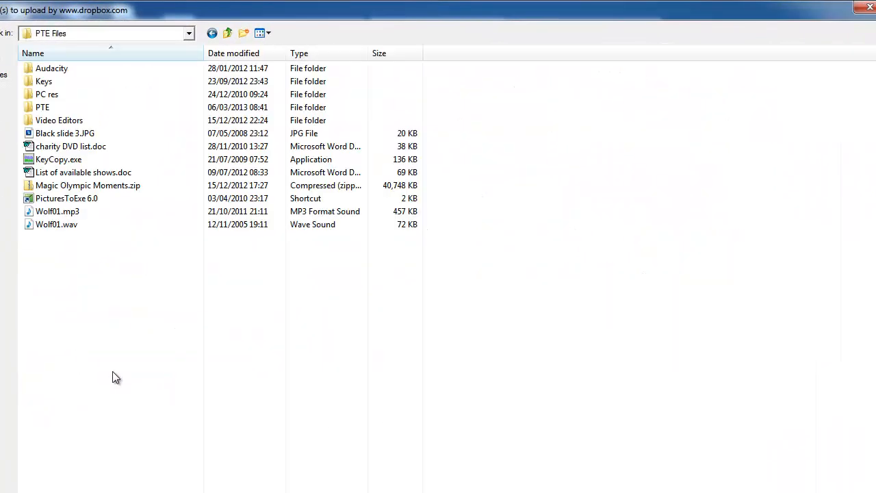
pyautogui.click(43, 107)
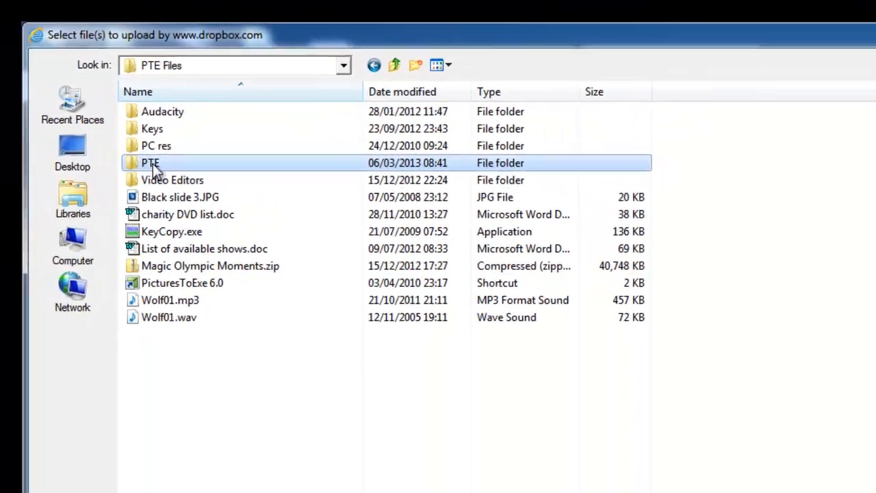
pyautogui.doubleClick(153, 170)
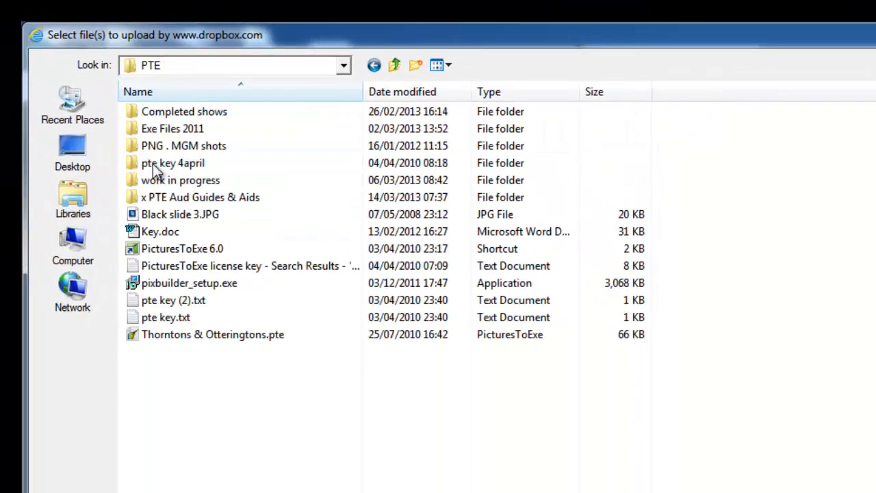
pyautogui.doubleClick(169, 129)
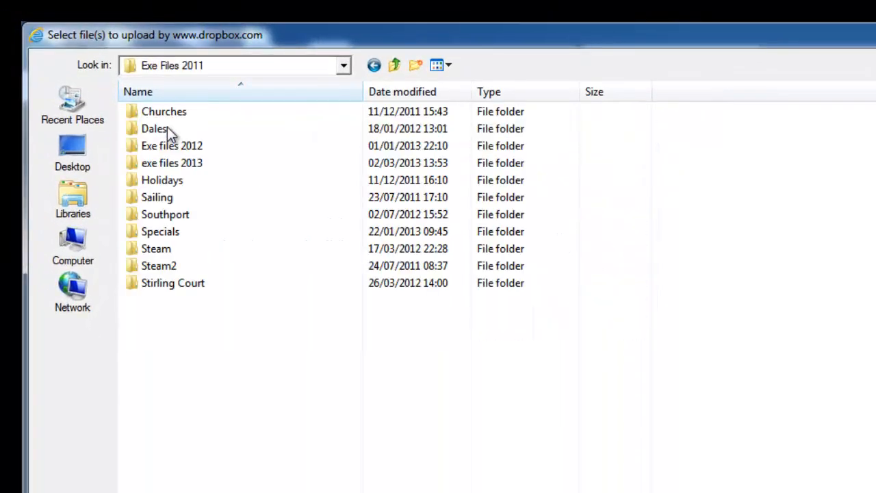
pyautogui.doubleClick(172, 144)
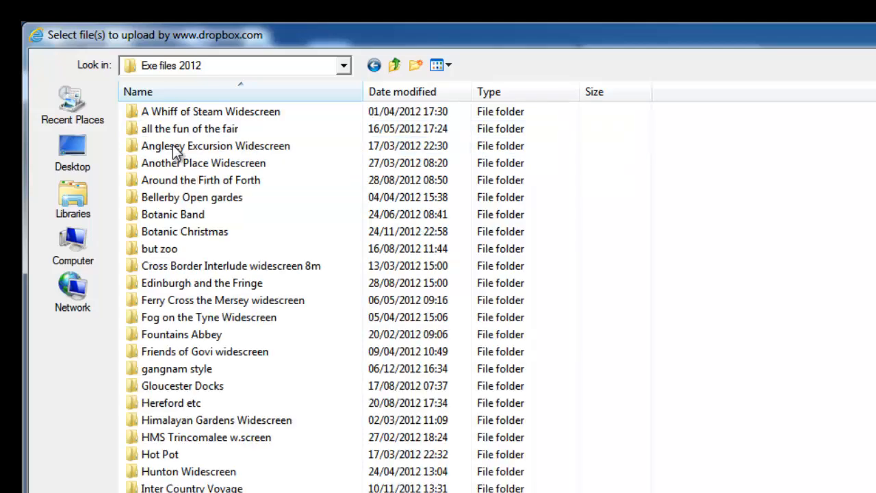
# Display the folders as extra large icons, open My Titanic and show its files as extra large icons too
pyautogui.click(448, 66)
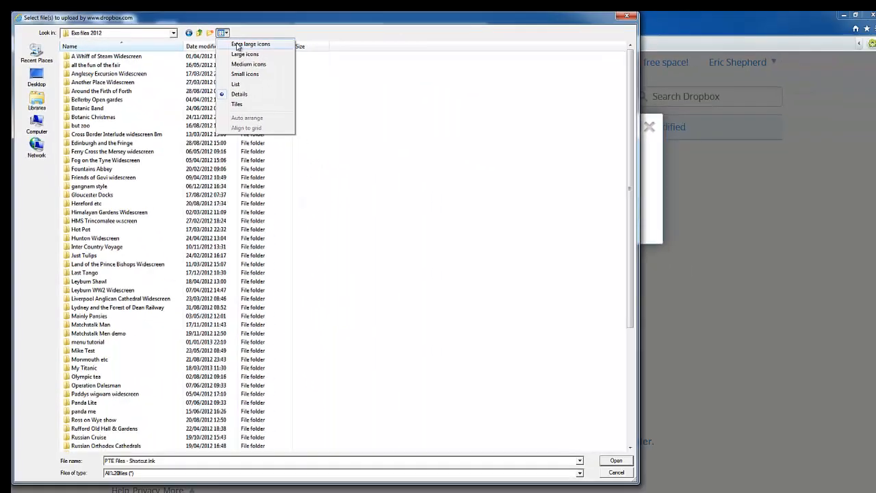
pyautogui.click(403, 75)
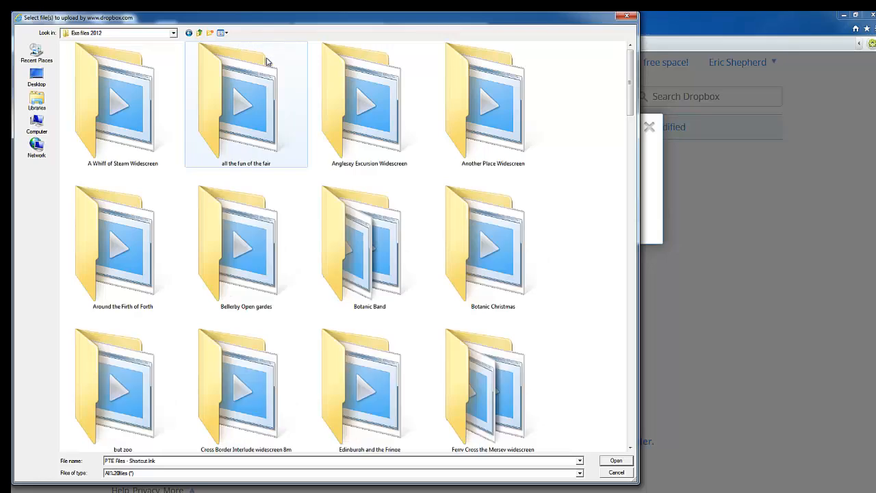
pyautogui.scroll(-3, 578, 156)
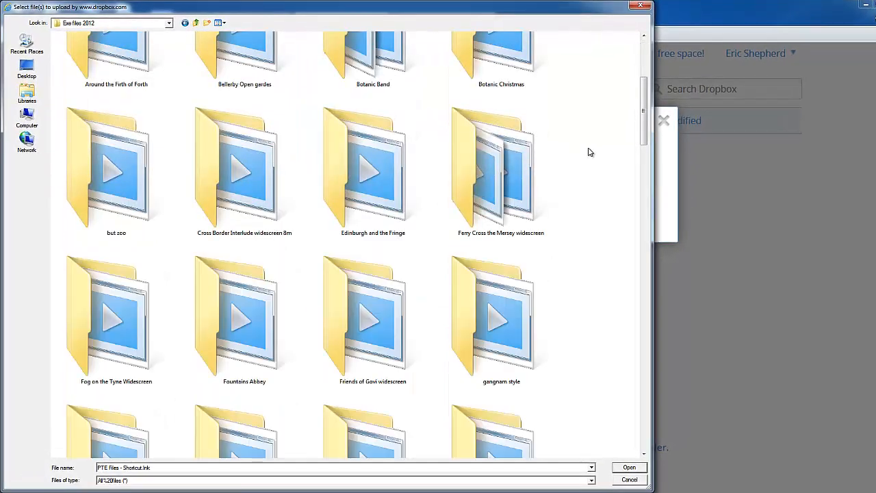
pyautogui.scroll(-6, 590, 152)
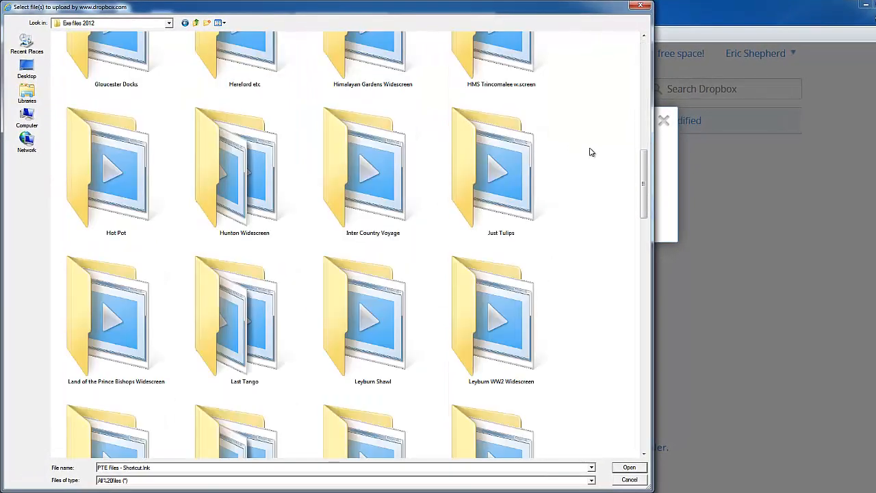
pyautogui.scroll(-6, 591, 152)
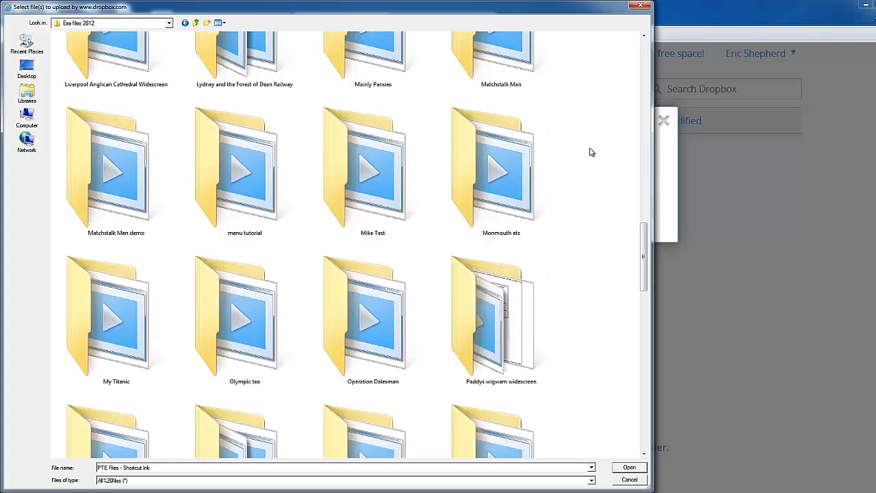
pyautogui.scroll(-4, 591, 152)
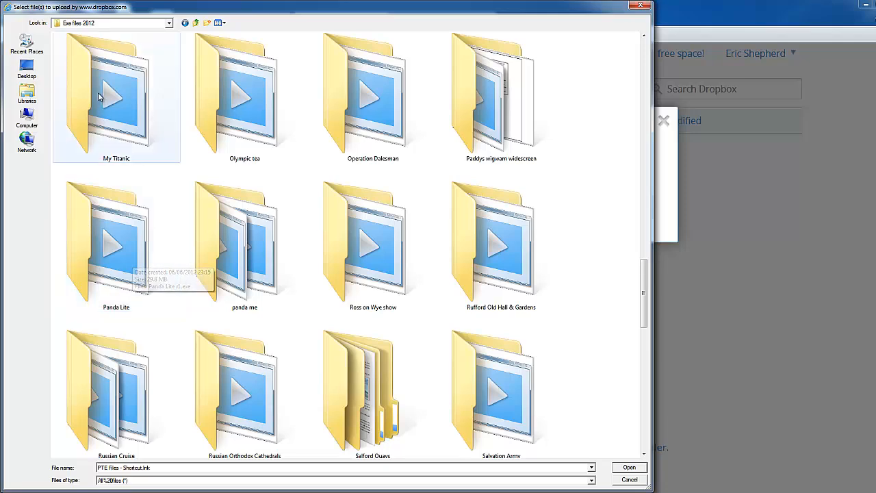
pyautogui.doubleClick(99, 96)
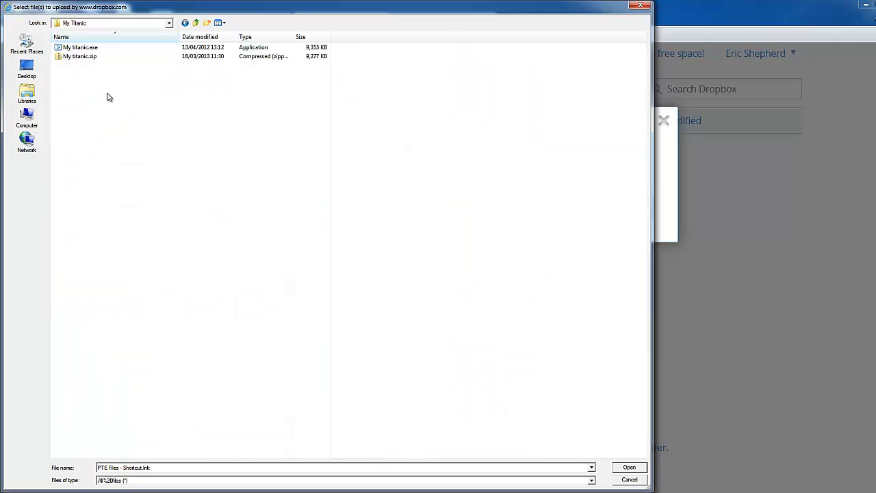
pyautogui.click(222, 23)
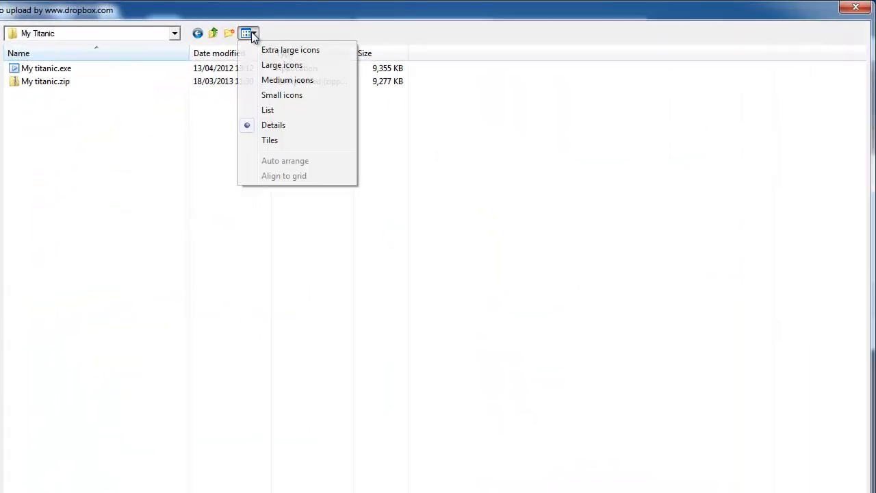
pyautogui.click(268, 50)
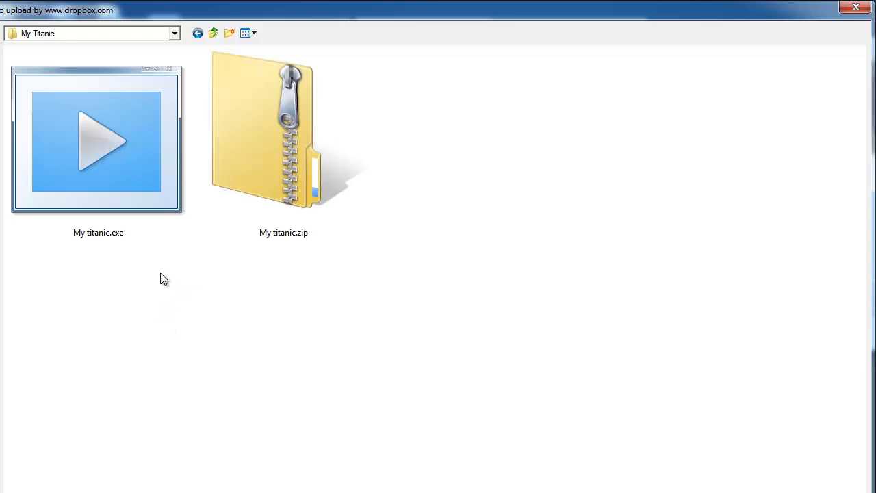
# Try to send My titanic.exe to a compressed (zipped) folder
pyautogui.rightClick(63, 126)
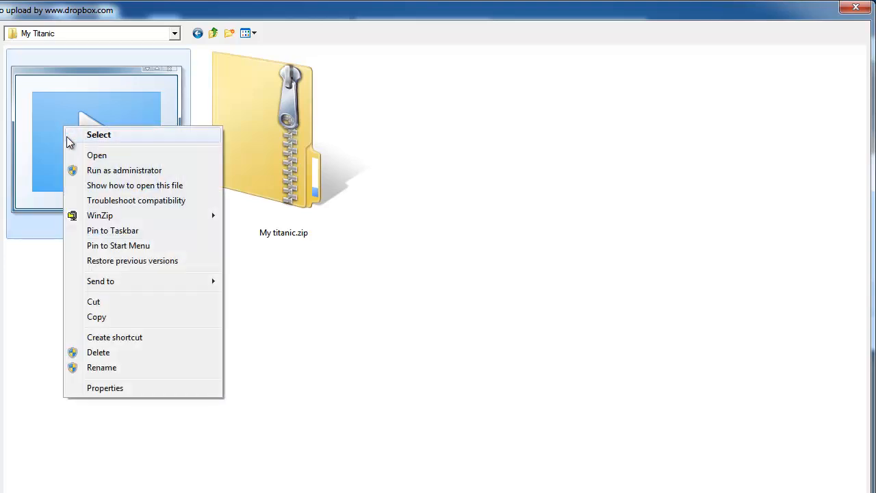
pyautogui.moveTo(102, 281)
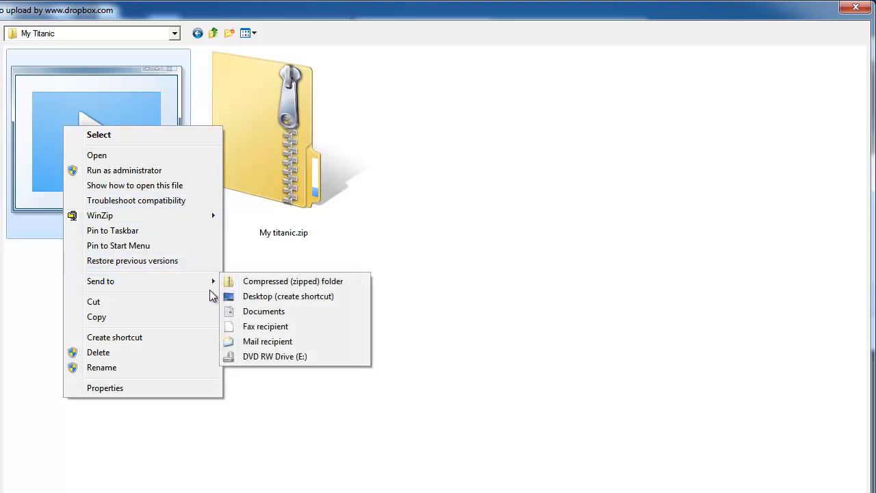
pyautogui.click(304, 282)
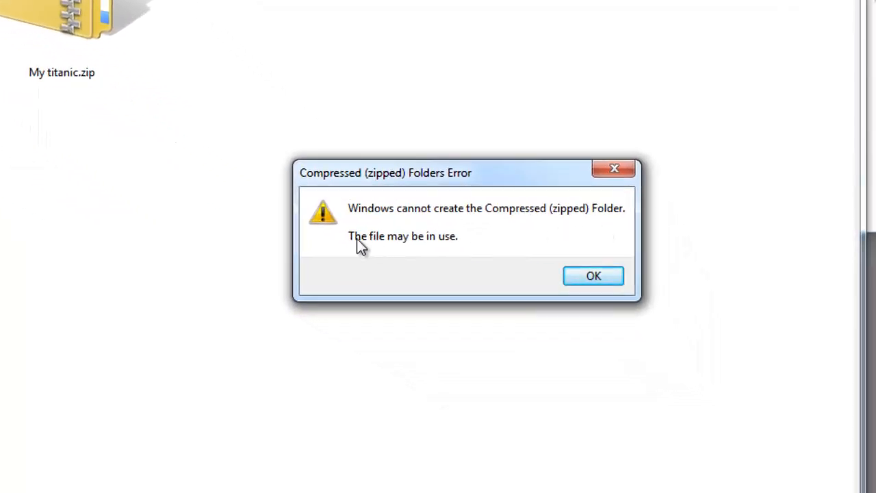
pyautogui.click(600, 279)
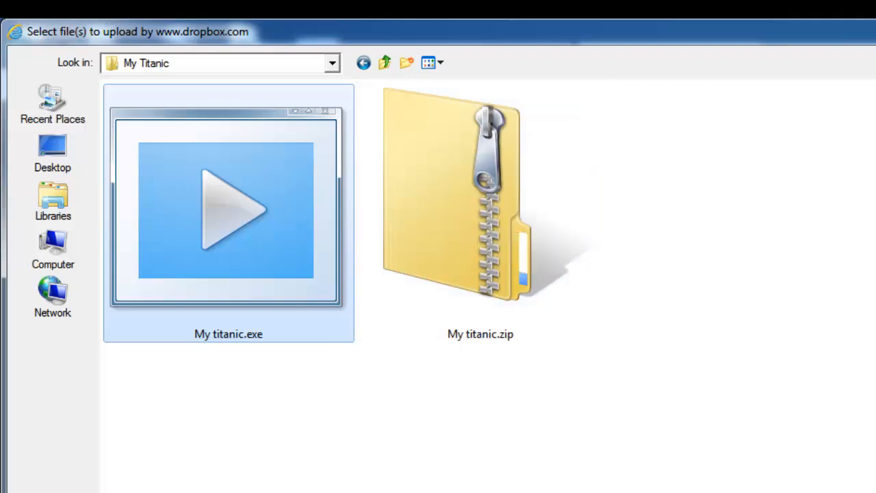
# Upload My titanic.zip to the My Titanic folder
pyautogui.click(496, 225)
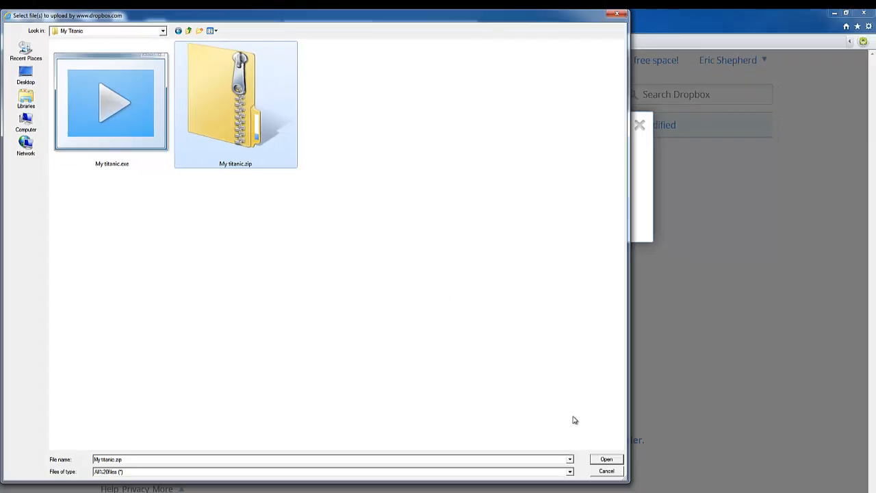
pyautogui.click(607, 459)
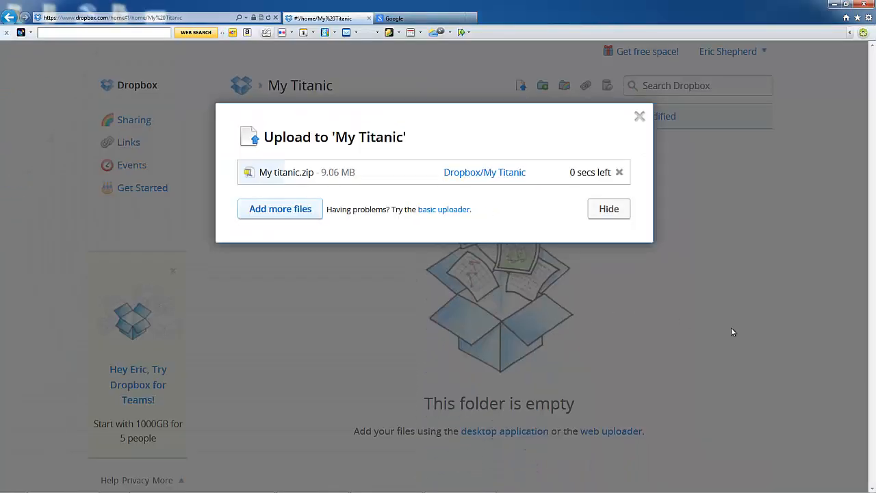
pyautogui.moveTo(496, 489)
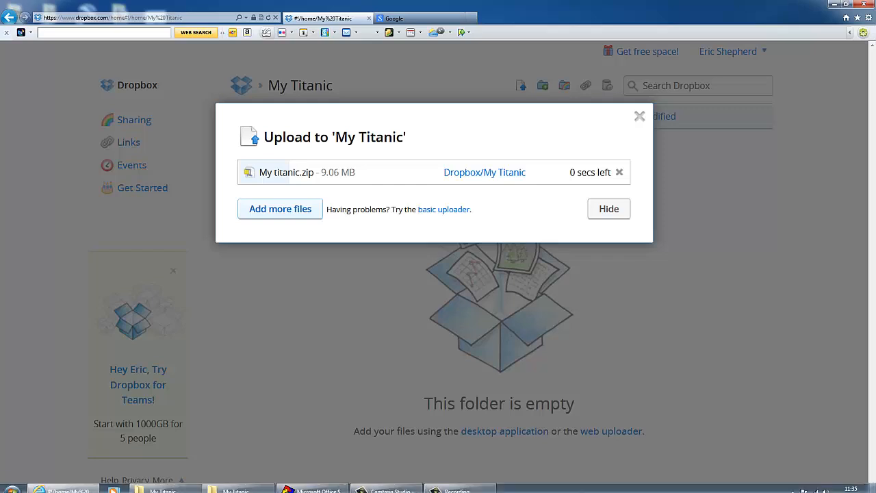
pyautogui.click(490, 487)
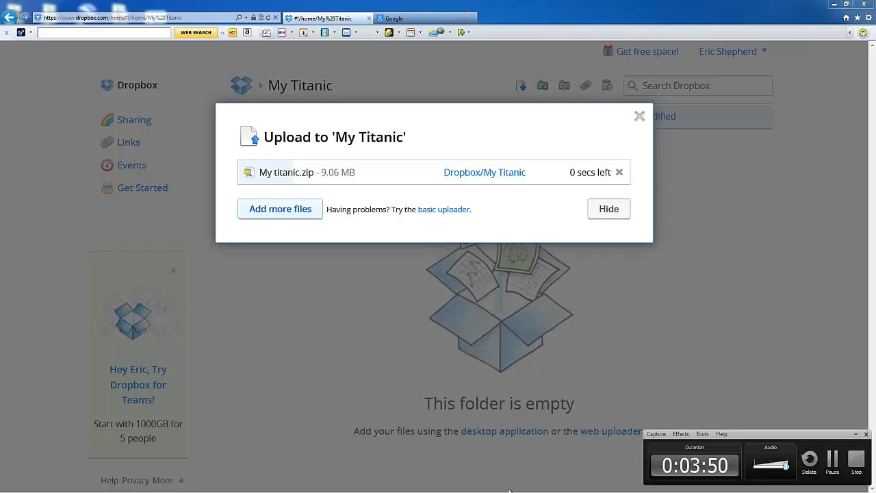
pyautogui.click(832, 467)
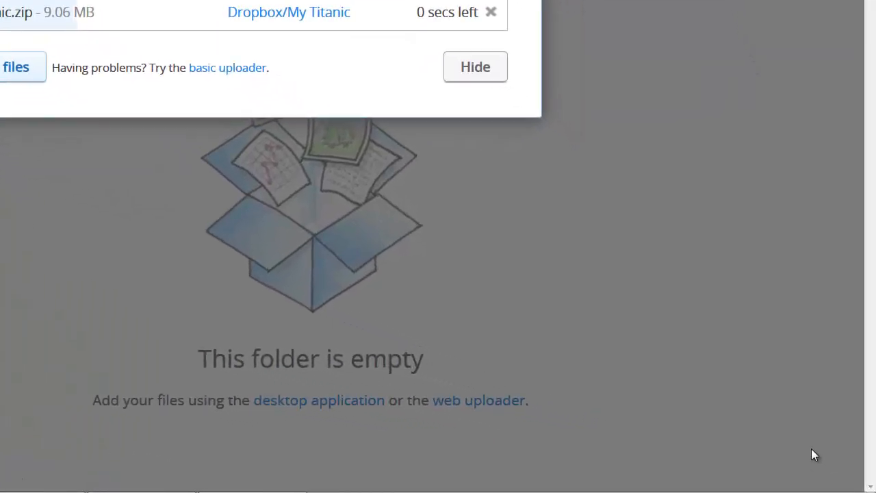
pyautogui.moveTo(322, 483)
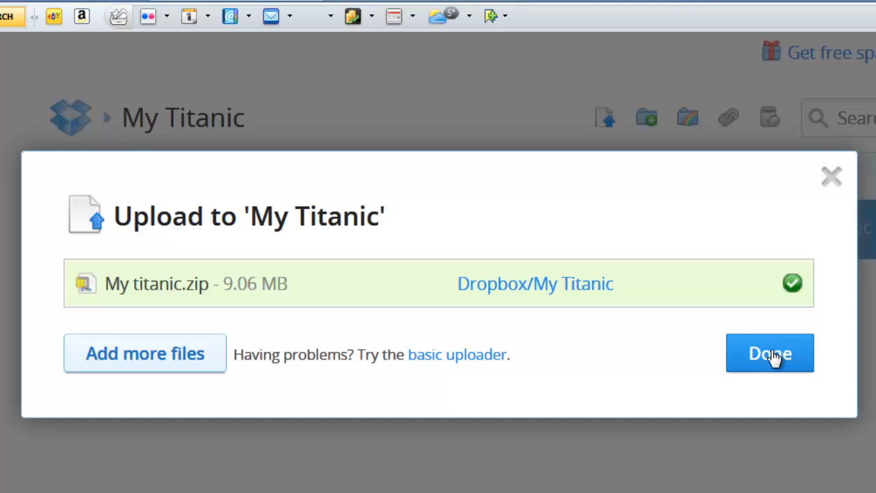
# Get the share link for the uploaded My titanic.zip and return to the Dropbox home page
pyautogui.click(773, 355)
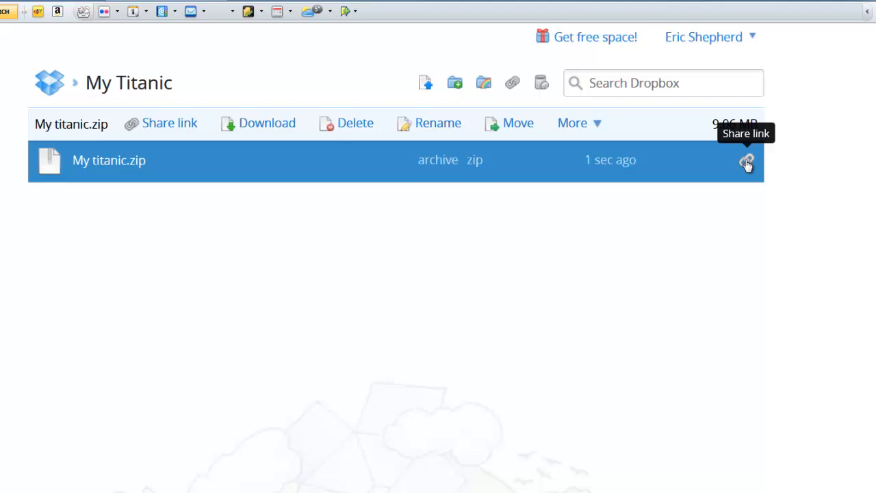
pyautogui.moveTo(746, 163); pyautogui.dragTo(747, 164)
pyautogui.moveTo(746, 163); pyautogui.dragTo(635, 242)
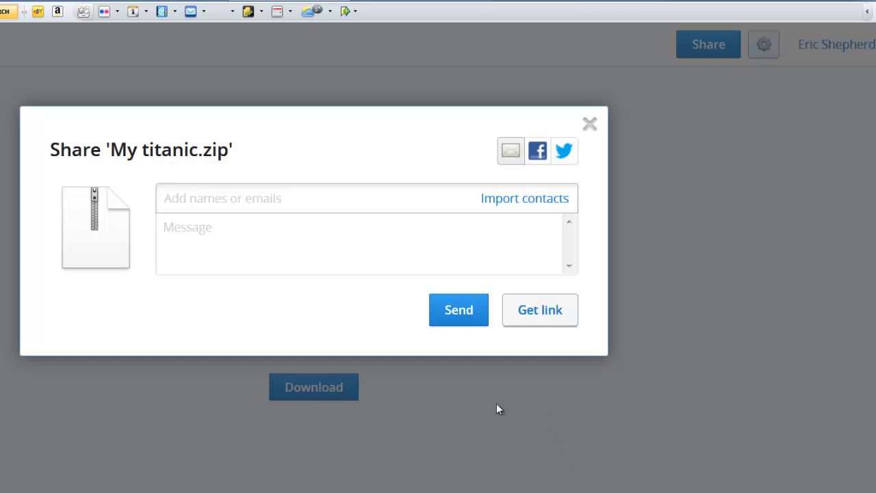
pyautogui.click(535, 312)
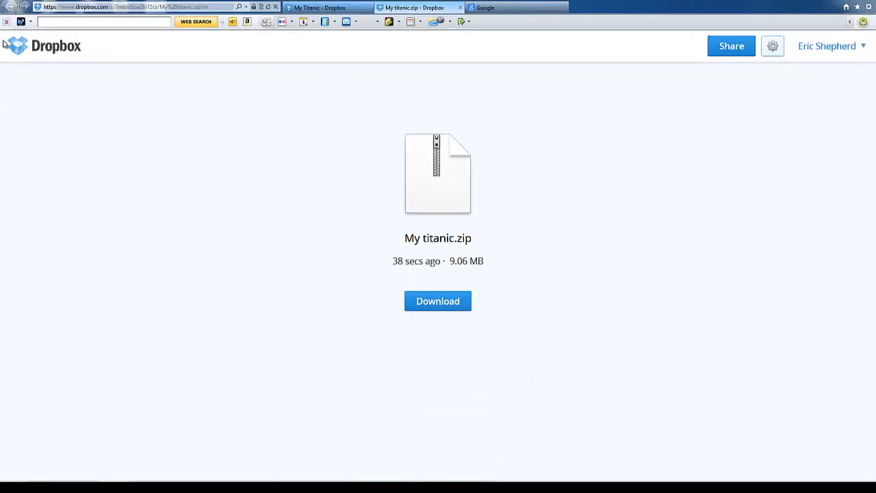
pyautogui.click(51, 52)
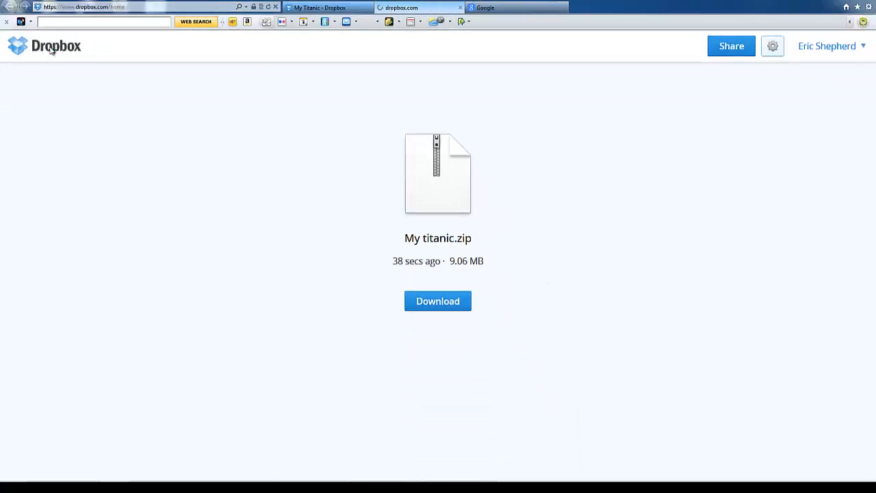